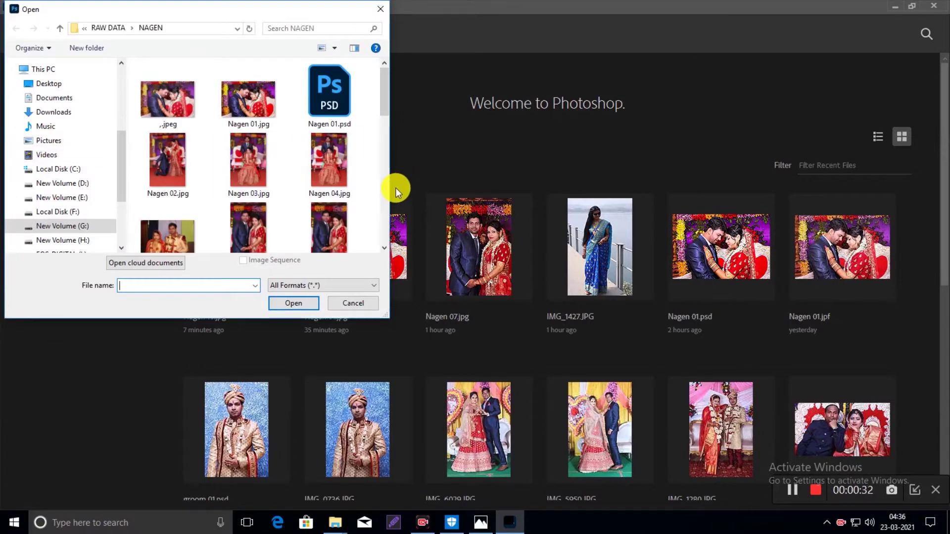
Step: Open Nagen 05.jpg from the NAGEN folder and start Select and Mask on it
left_click(151, 244)
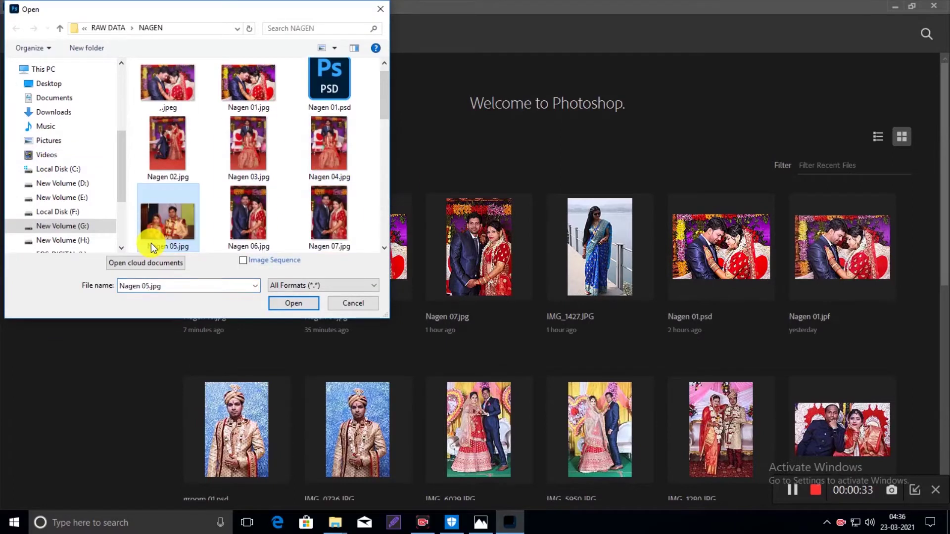
left_click(295, 303)
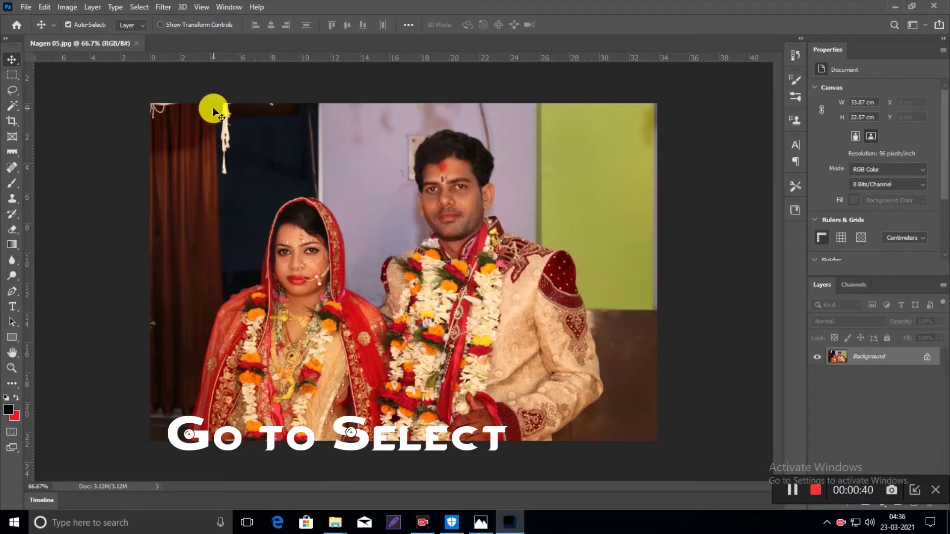
left_click(140, 6)
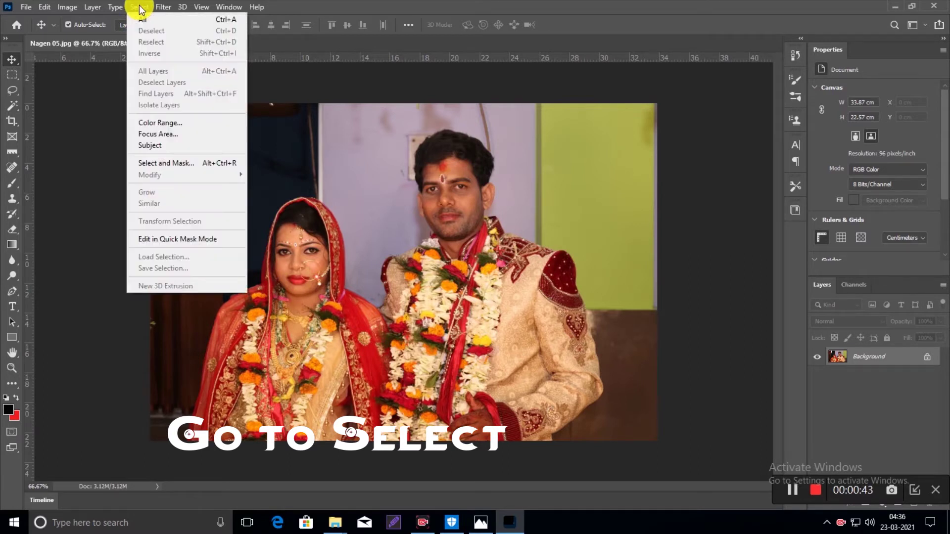
left_click(180, 164)
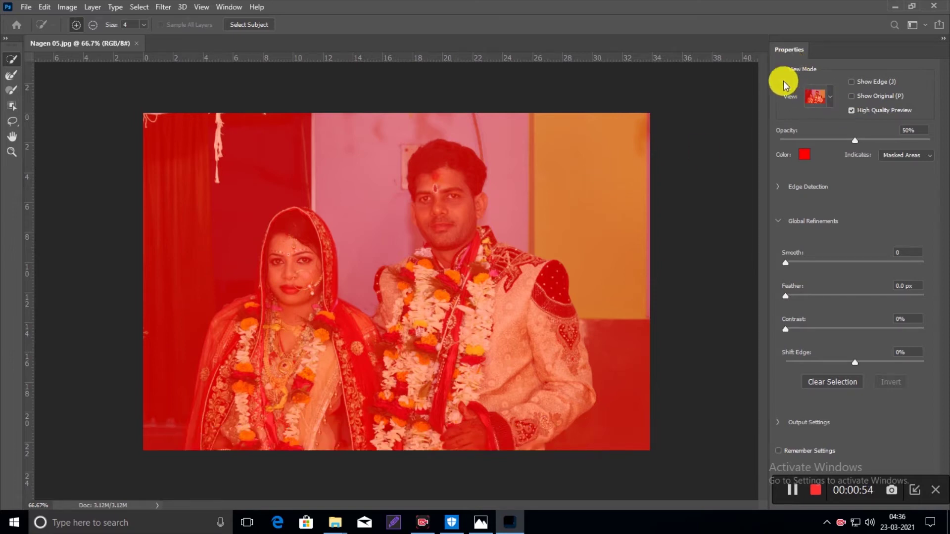
Step: Switch the mask preview to Onion Skin view and set its transparency to 30%
left_click(827, 99)
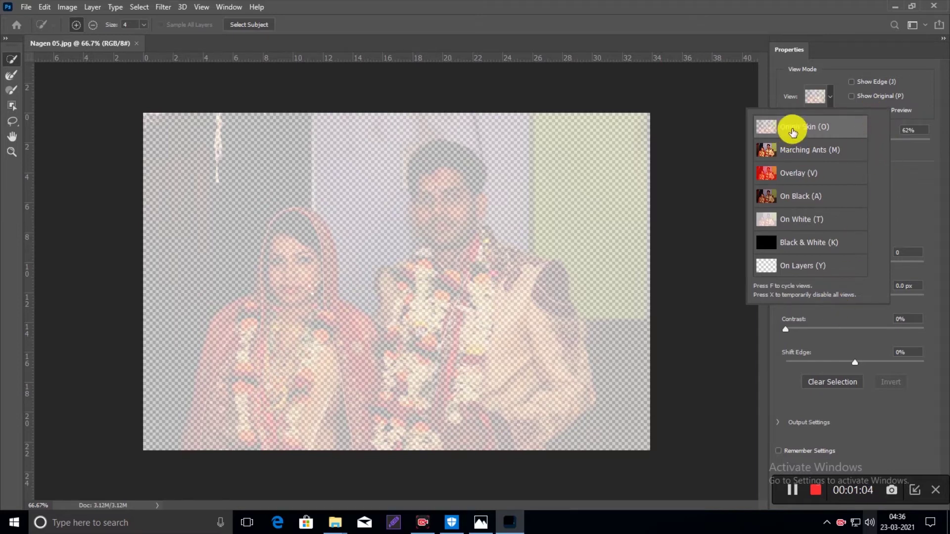
left_click(792, 131)
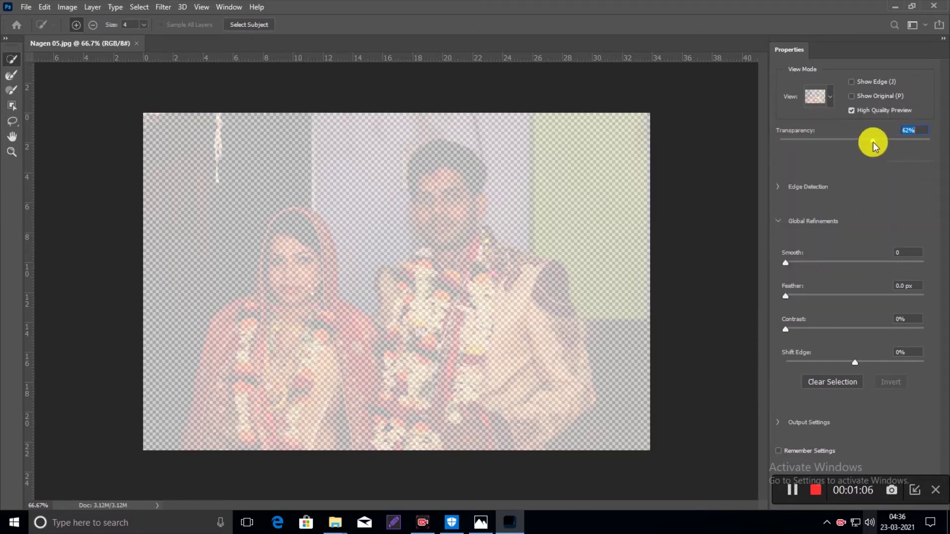
left_click_drag(872, 142, 824, 155)
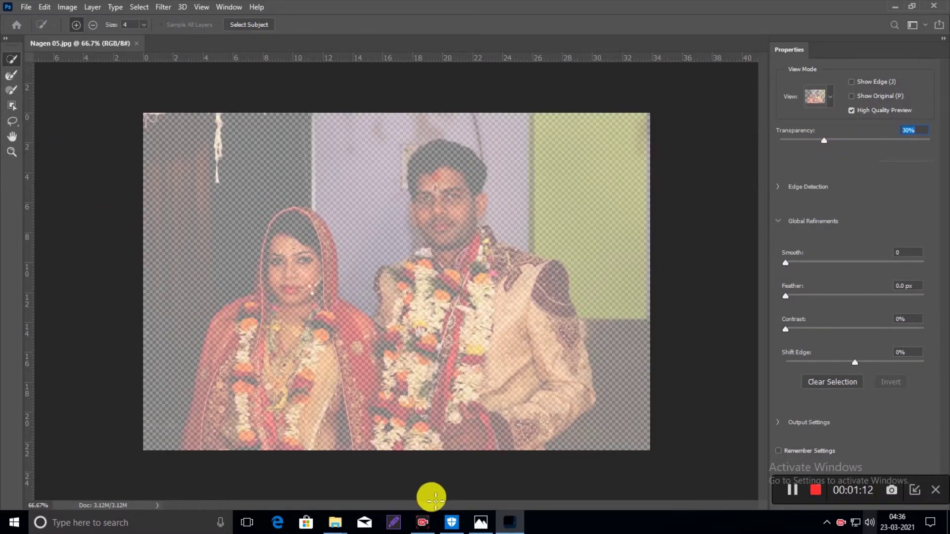
Step: Select the bride and groom with the quick selection brush and Select Subject, and apply the result to hide the background
mouse_move(255, 403)
left_mouse_down()
mouse_move(312, 359)
mouse_move(307, 353)
mouse_move(268, 356)
mouse_move(253, 373)
mouse_move(238, 429)
mouse_move(280, 436)
mouse_move(321, 412)
mouse_move(324, 370)
mouse_move(357, 350)
mouse_move(364, 358)
mouse_move(520, 328)
mouse_move(537, 337)
mouse_move(543, 373)
mouse_move(529, 393)
mouse_move(464, 391)
mouse_move(441, 202)
mouse_move(456, 247)
left_mouse_up()
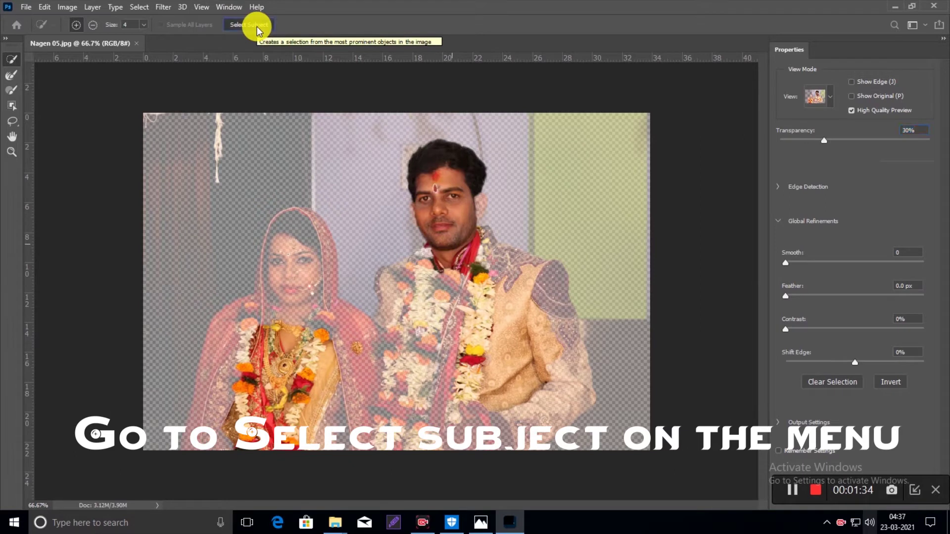
left_click(256, 27)
left_click(440, 201)
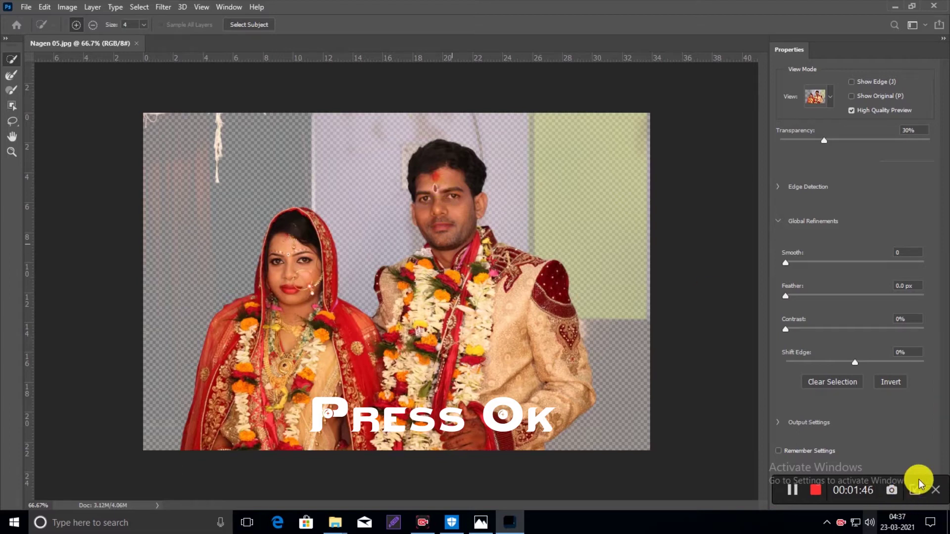
left_click_drag(922, 483, 715, 489)
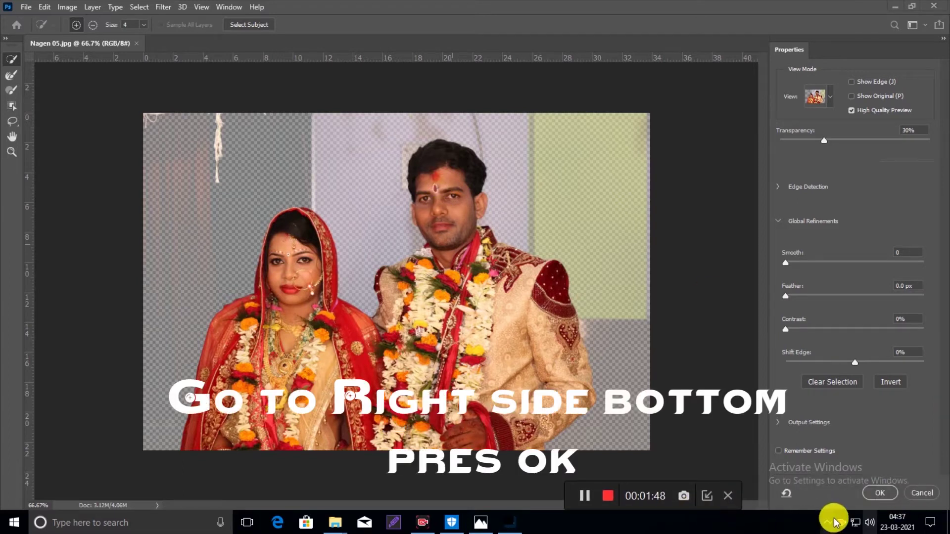
left_click(881, 494)
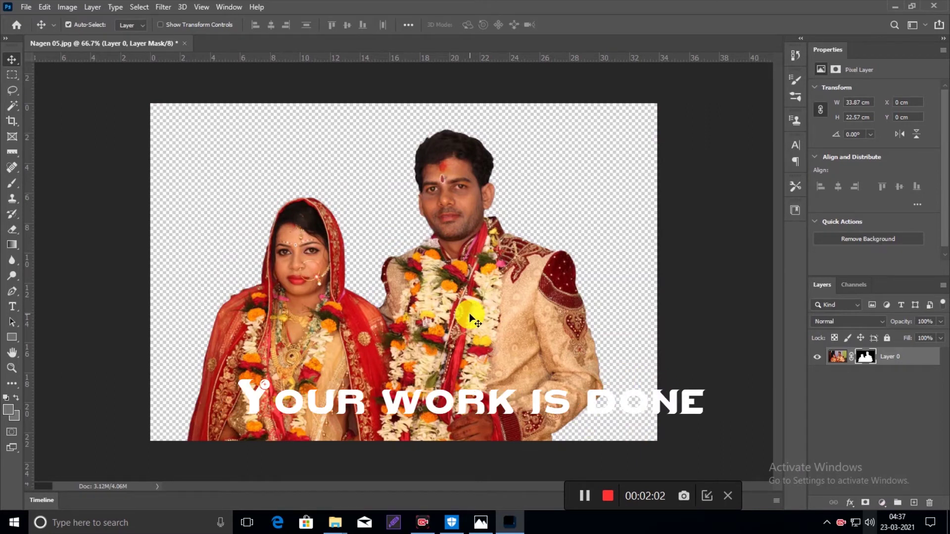
Step: Inspect the cutout edges around the bride's veil and the groom's face and shoulders at high magnification
key("ctrl+plus")
key("ctrl+plus")
key("ctrl+plus")
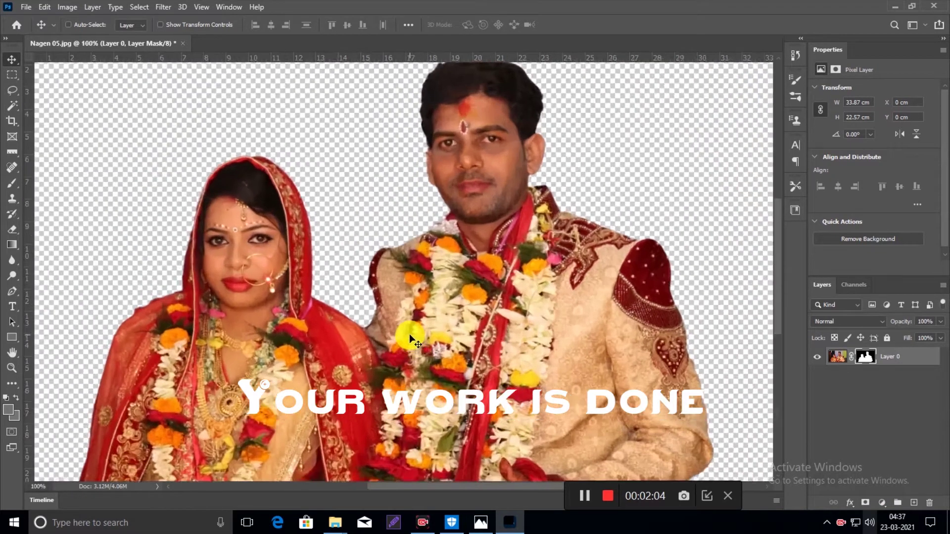
left_click_drag(195, 289, 418, 324)
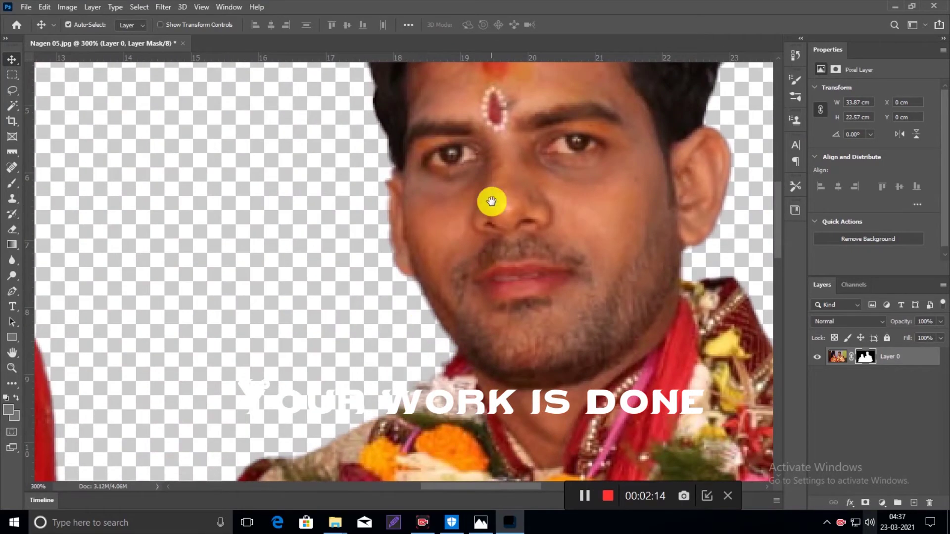
left_click_drag(490, 201, 513, 429)
left_click_drag(548, 241, 341, 317)
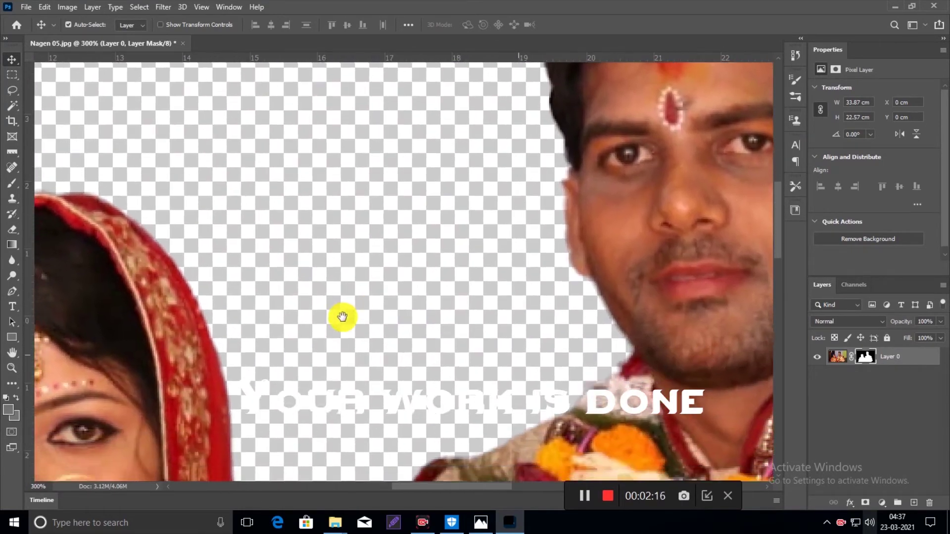
scroll(403, 403, "down", 4)
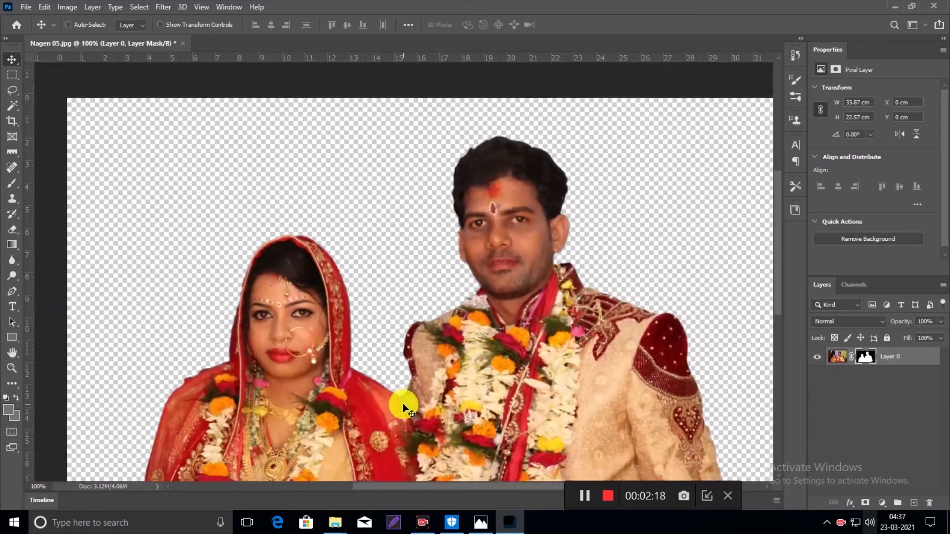
key("ctrl")
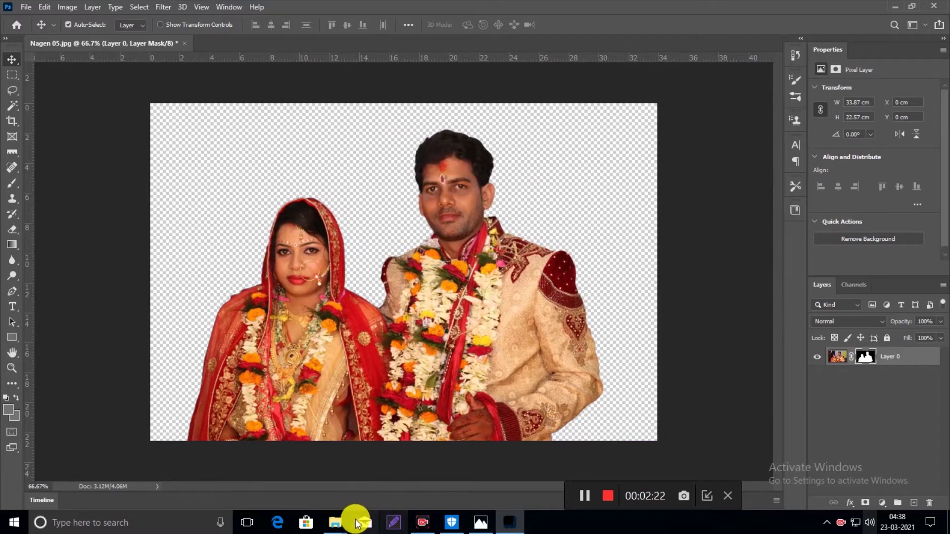
Step: Switch to File Explorer and look through the open Z60 and NAGEN folder windows
mouse_move(342, 526)
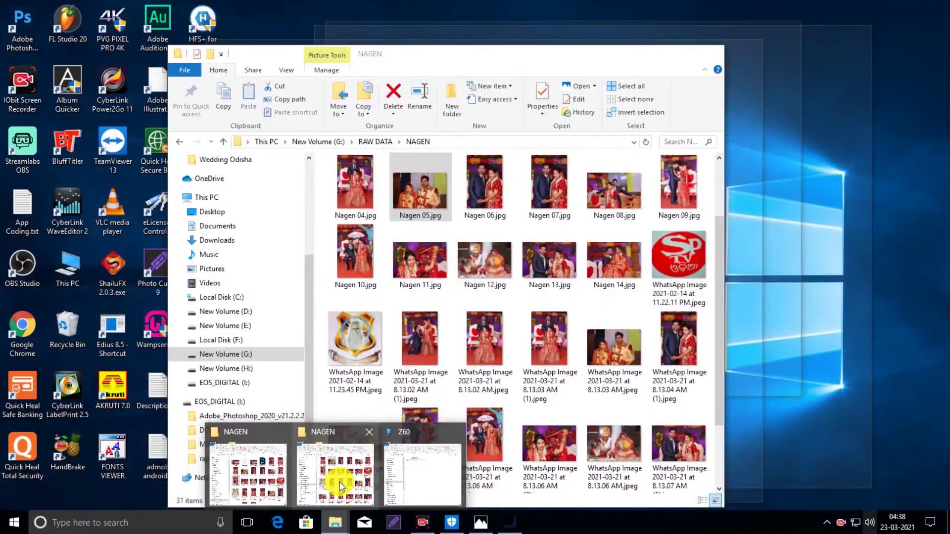
mouse_move(410, 467)
mouse_move(254, 469)
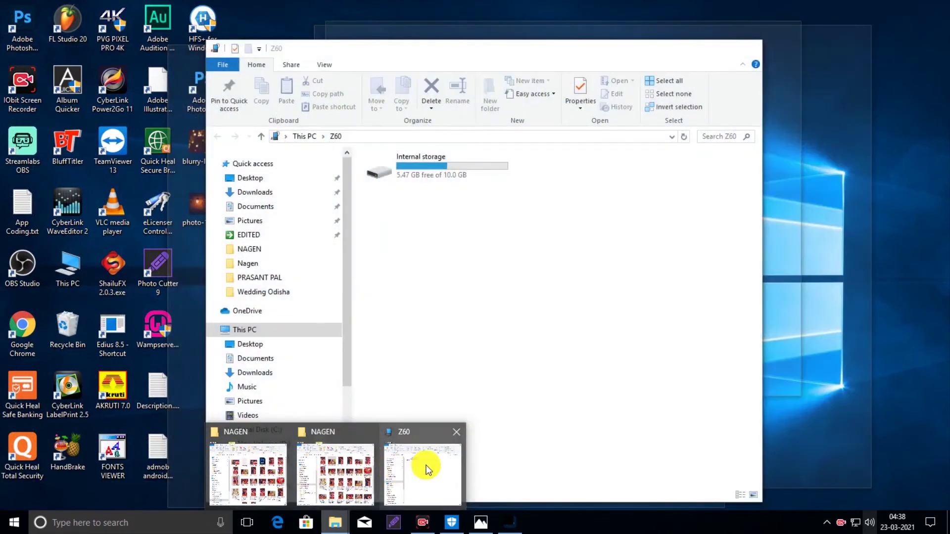
left_click(423, 470)
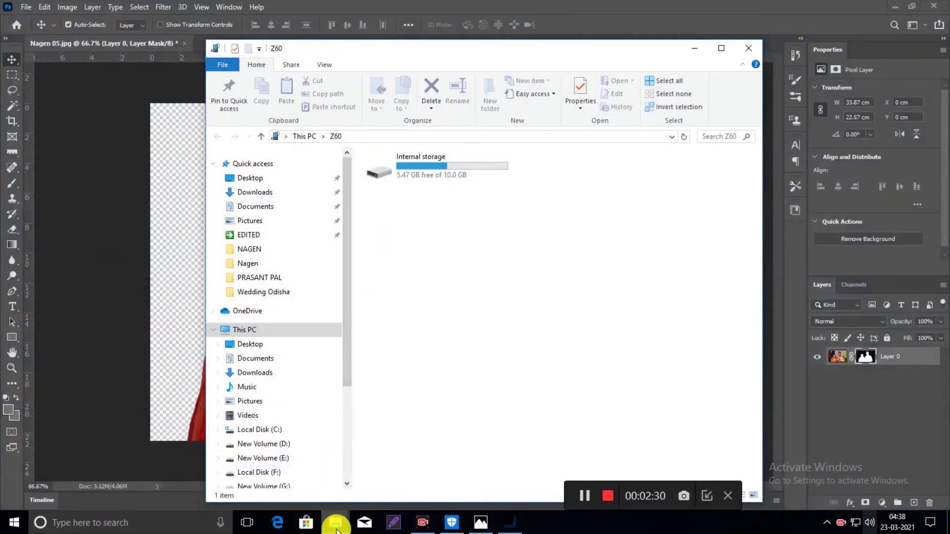
left_click(255, 470)
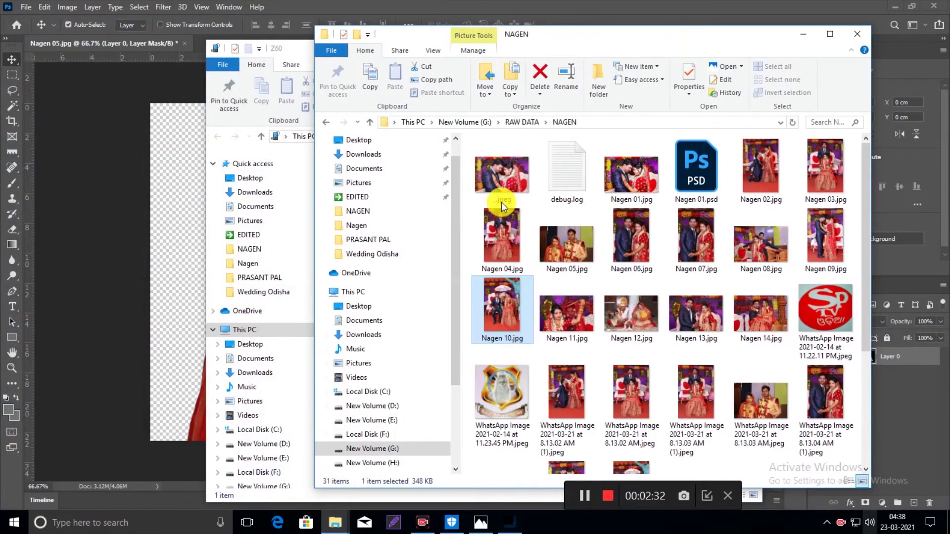
Step: Launch Google Chrome and maximize its window
left_click(15, 510)
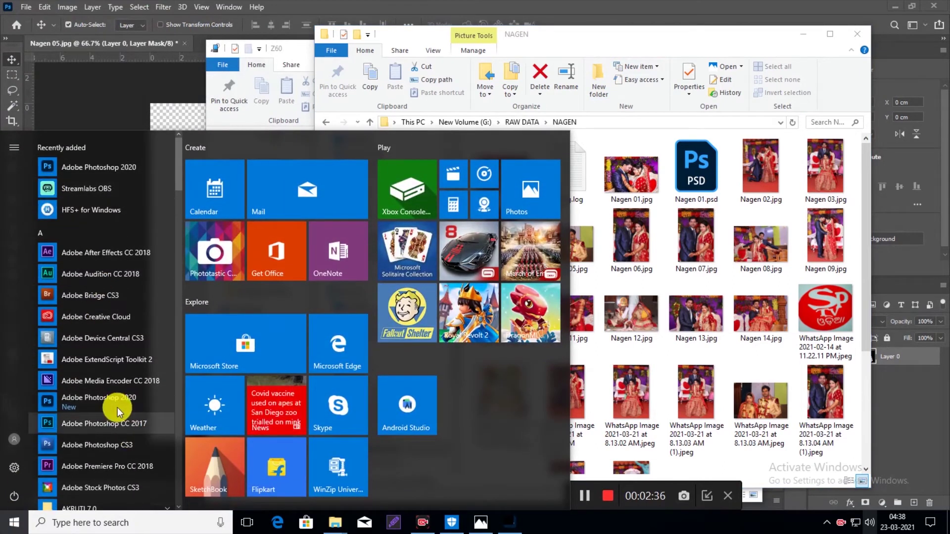
left_click_drag(179, 183, 194, 308)
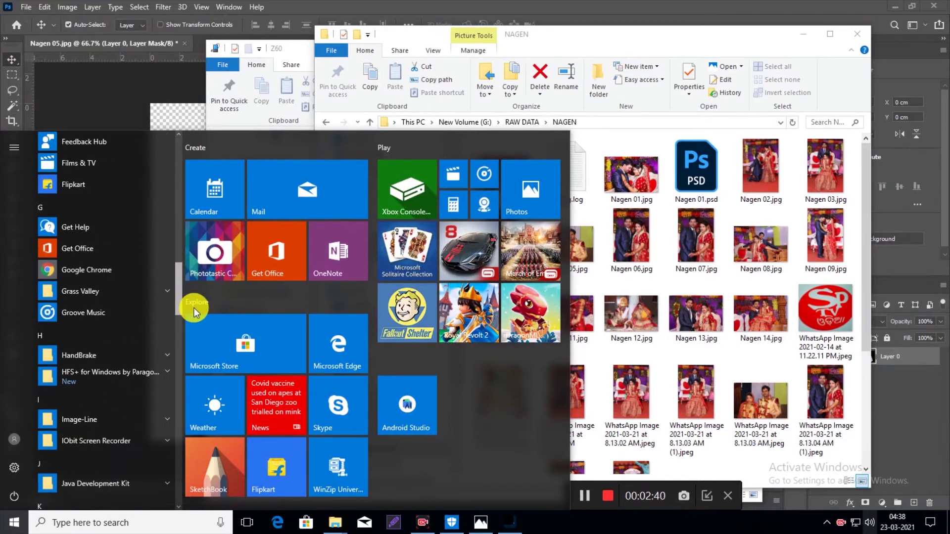
left_click(84, 269)
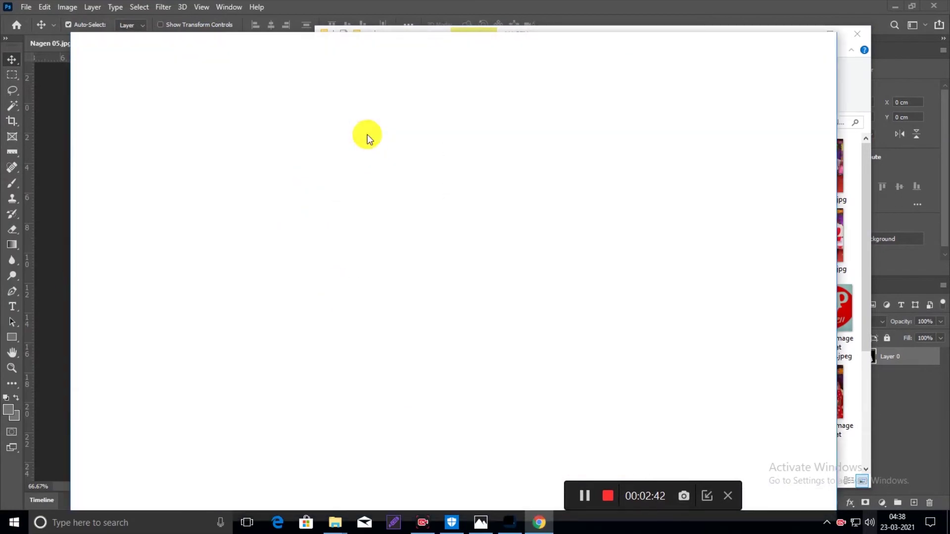
left_click(797, 40)
Step: Search Google for "light background"
left_click(168, 32)
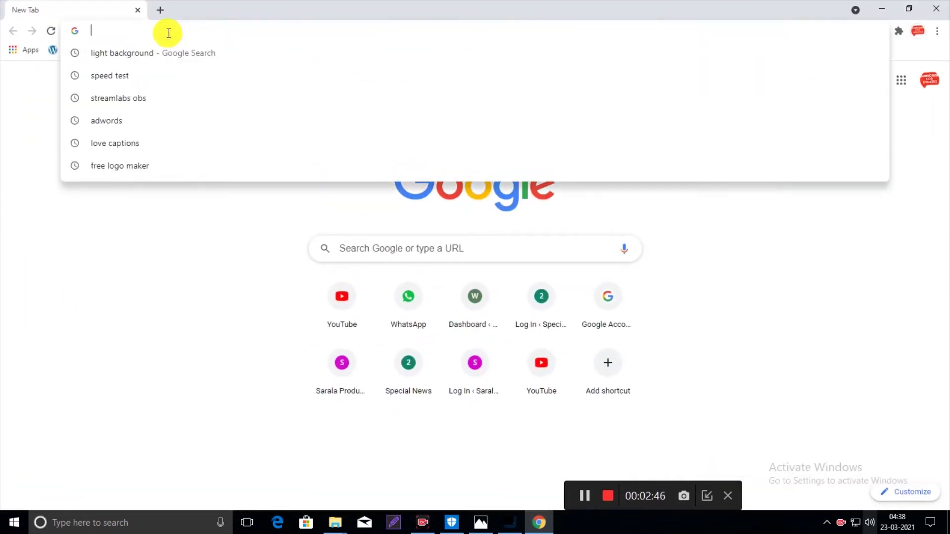
type("ligh")
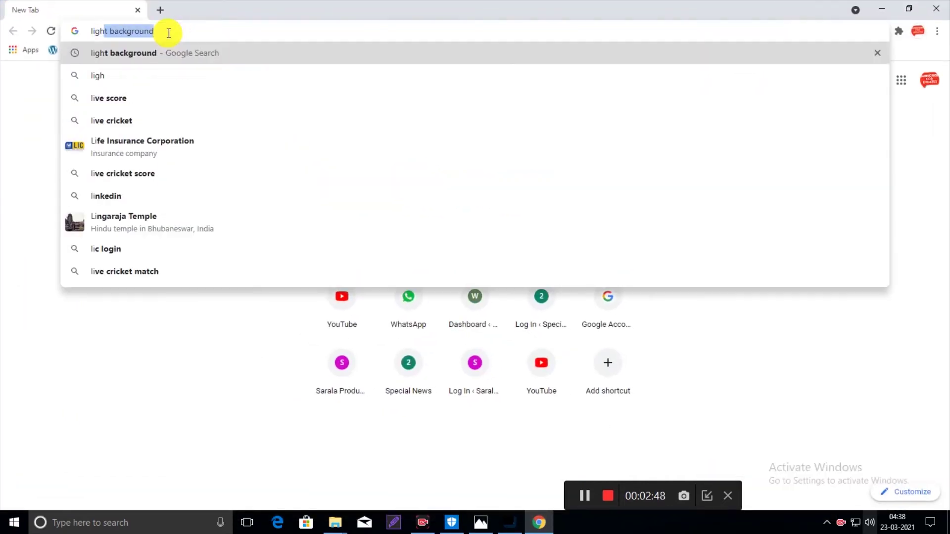
type("t")
left_click(158, 58)
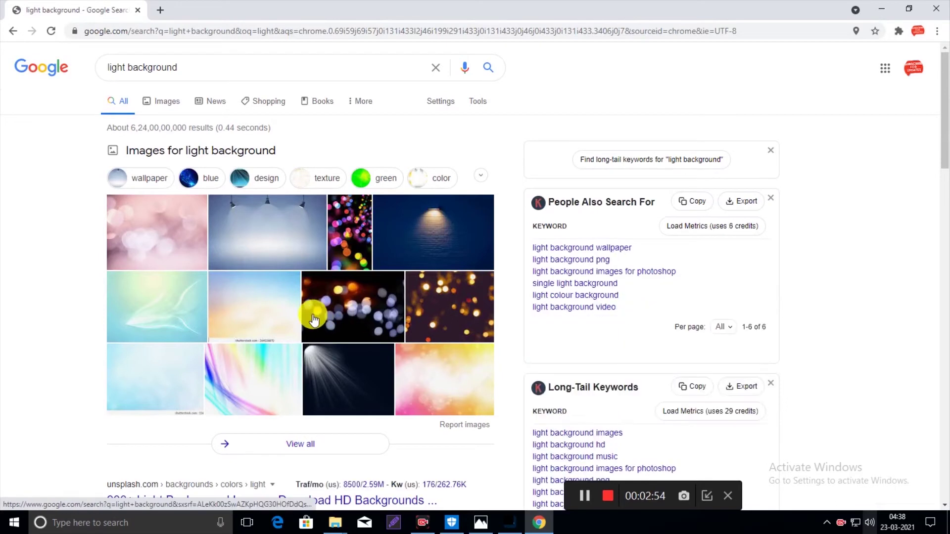
Step: Open the pink bokeh picture from Pixabay in the image results and browse the other light backgrounds
left_click(153, 230)
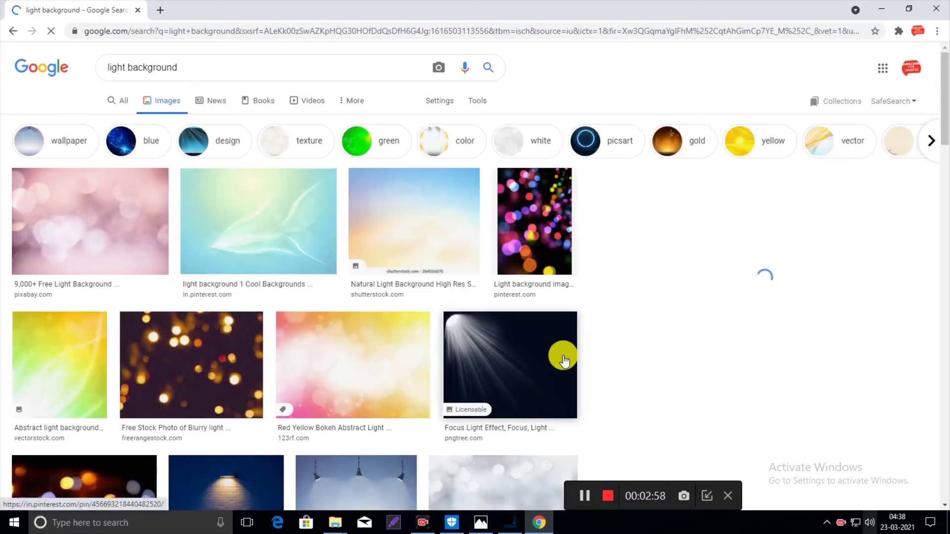
scroll(659, 366, "down", 4)
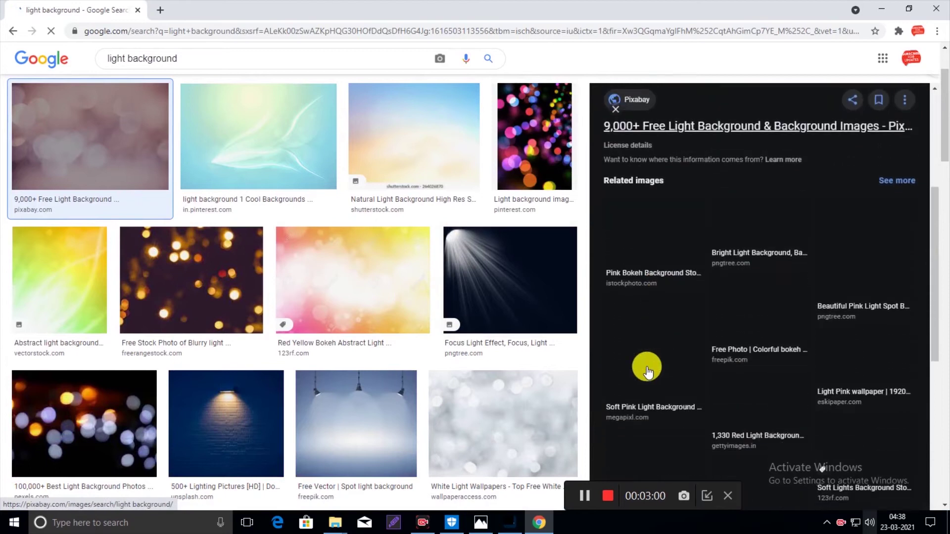
scroll(430, 388, "down", 5)
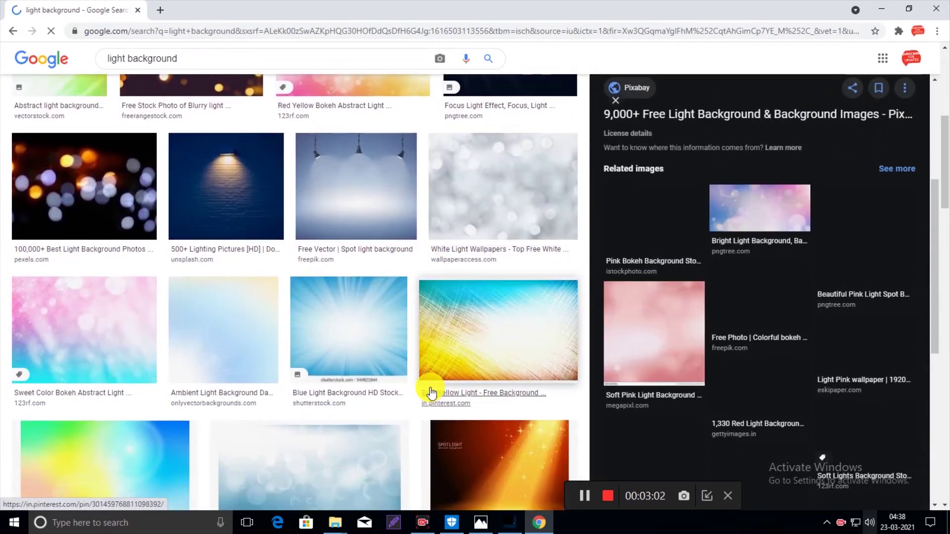
scroll(359, 377, "down", 6)
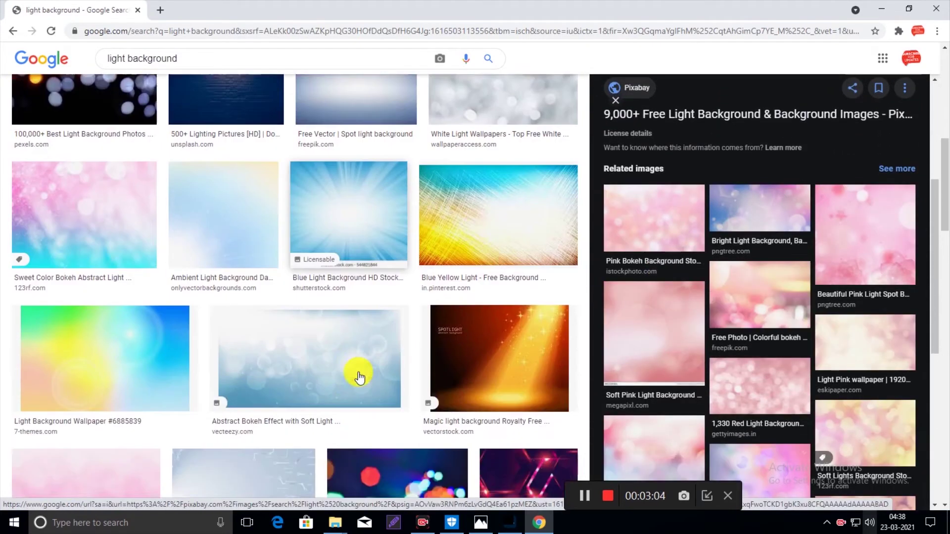
scroll(358, 376, "down", 4)
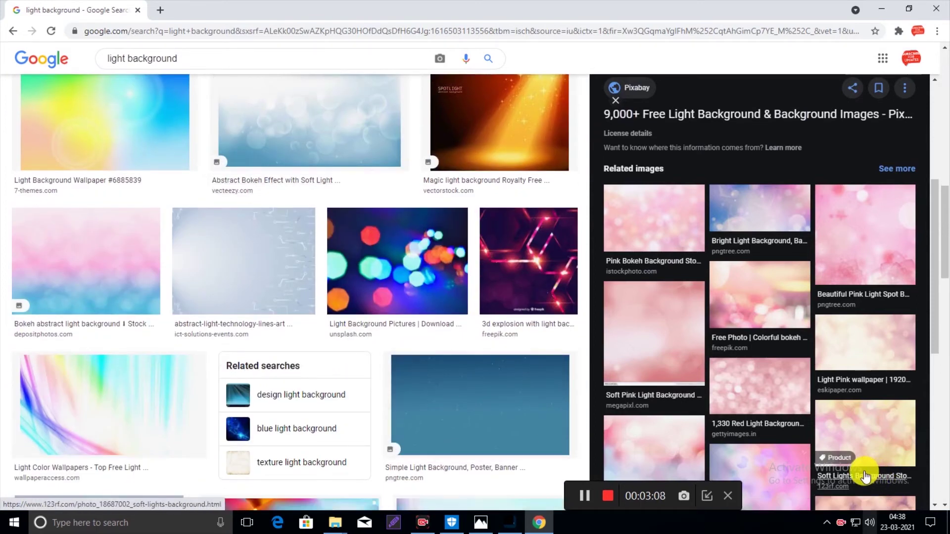
left_click(753, 389)
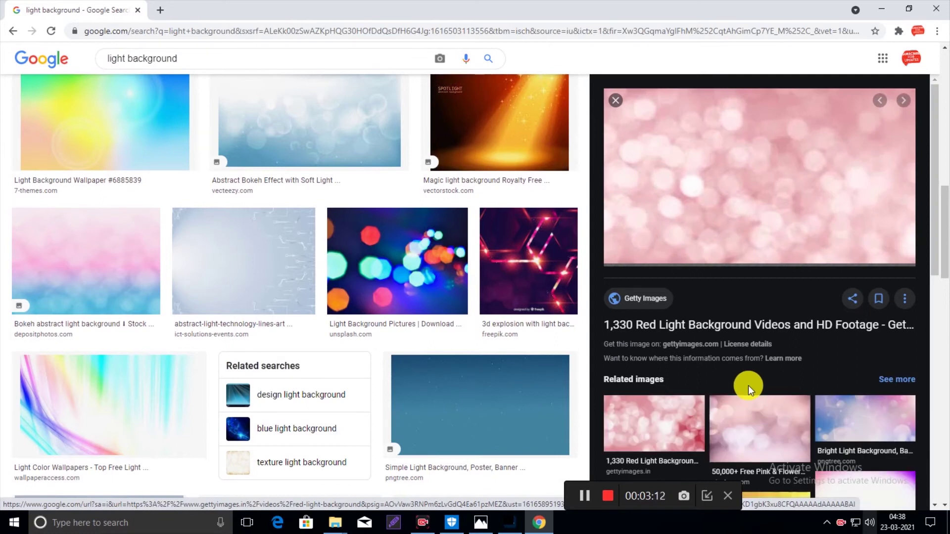
left_click(783, 185)
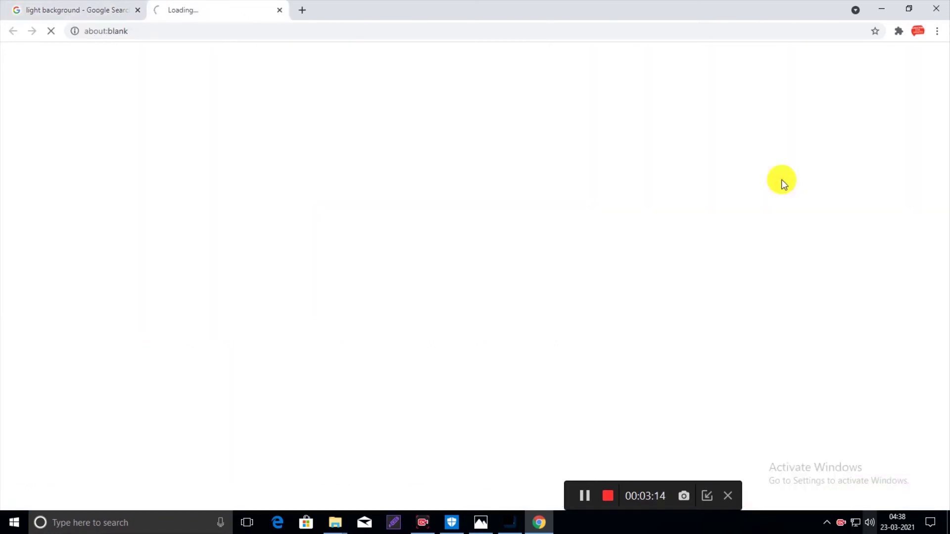
left_click(279, 10)
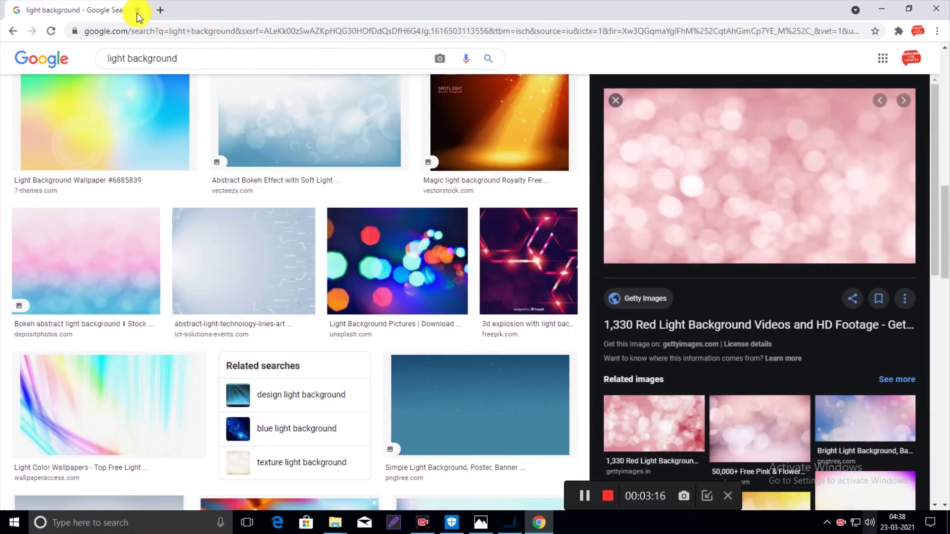
right_click(765, 175)
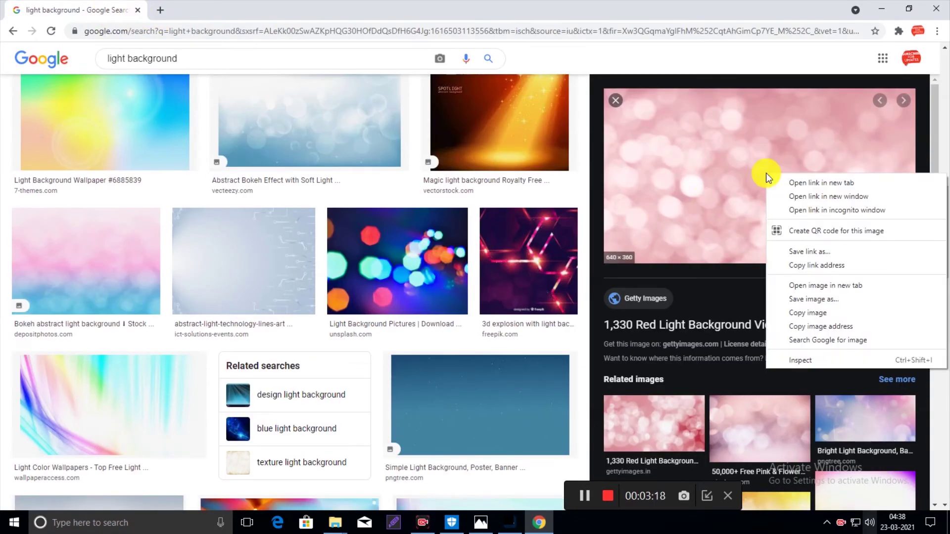
left_click(812, 299)
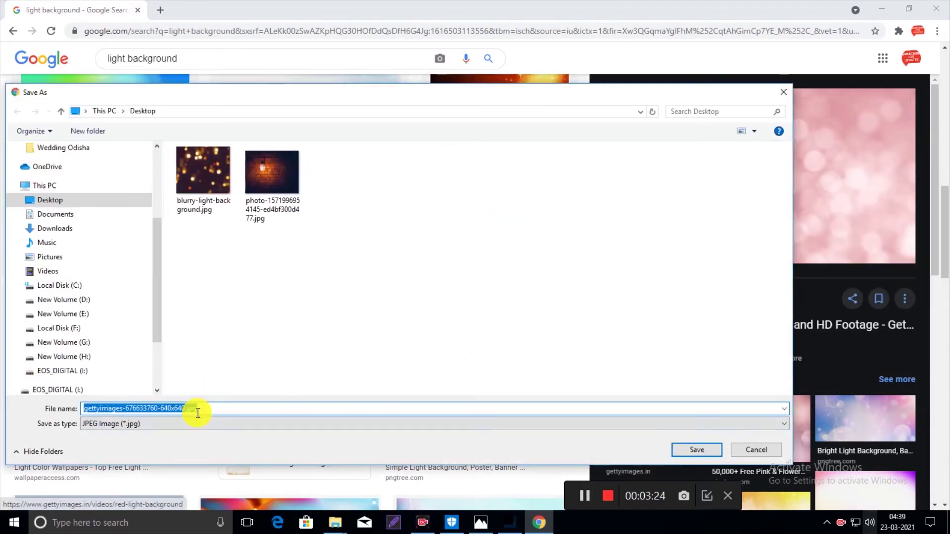
left_click(704, 449)
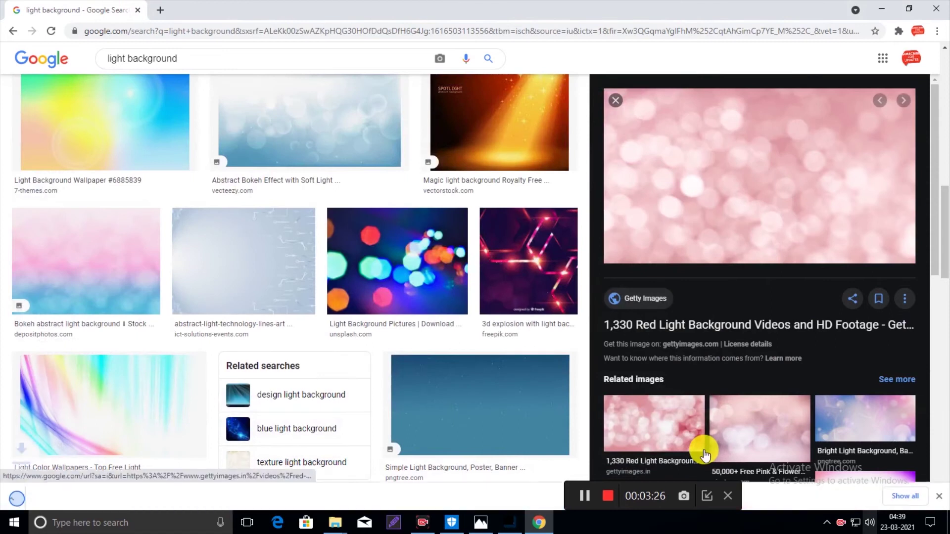
Step: Show the downloaded bokeh image in its Desktop folder and place it into the Nagen 05.jpg document in Photoshop
right_click(38, 492)
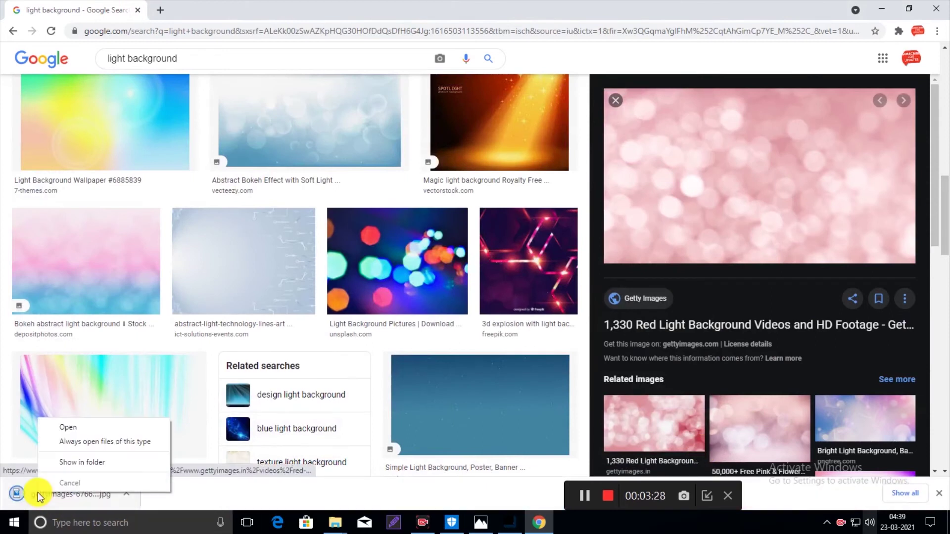
left_click(77, 463)
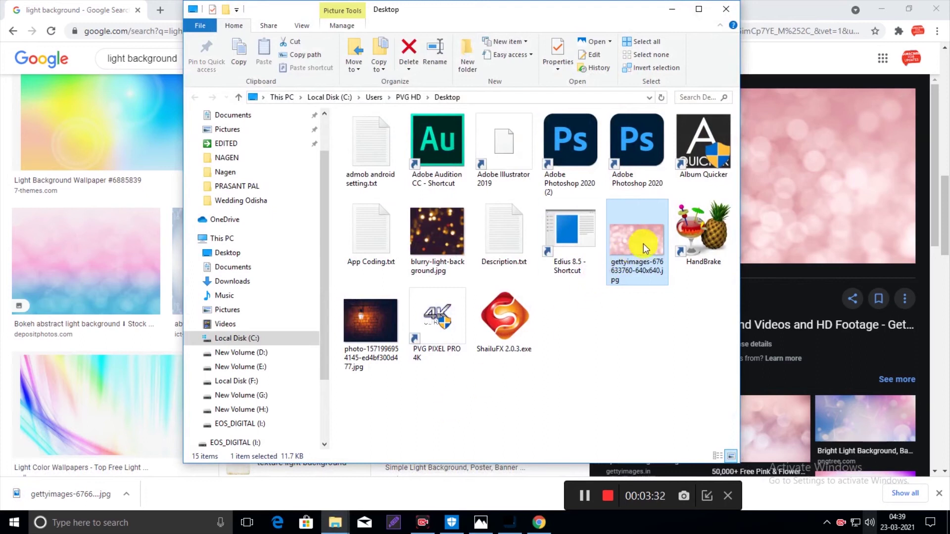
left_click(509, 522)
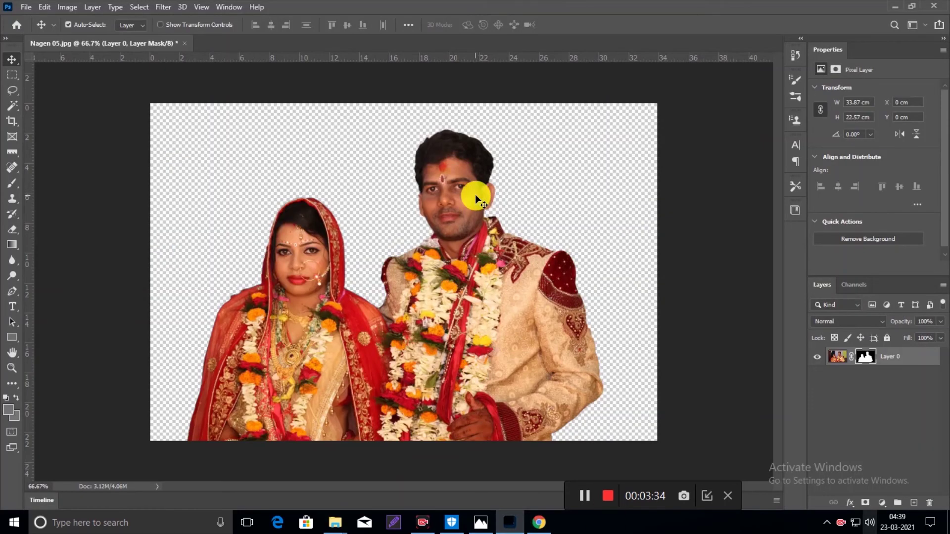
left_click(517, 528)
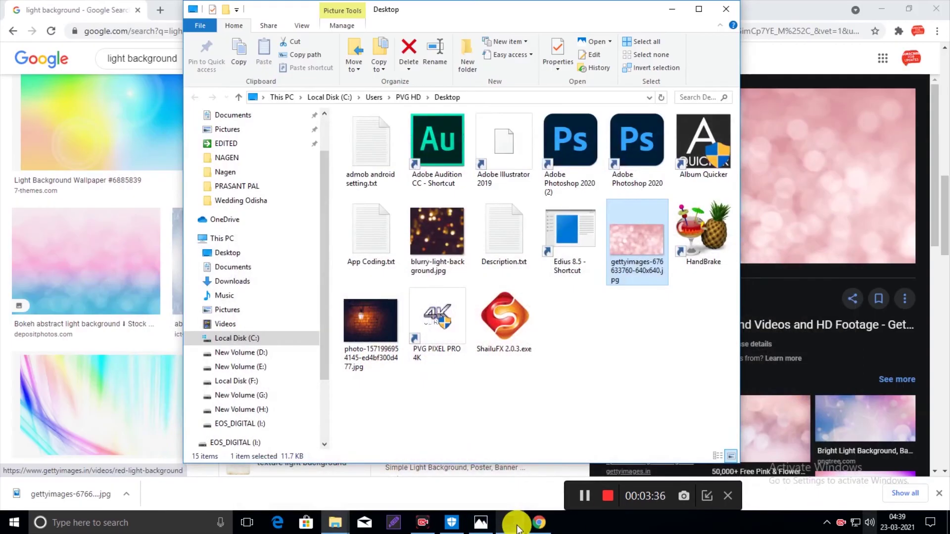
left_click(513, 525)
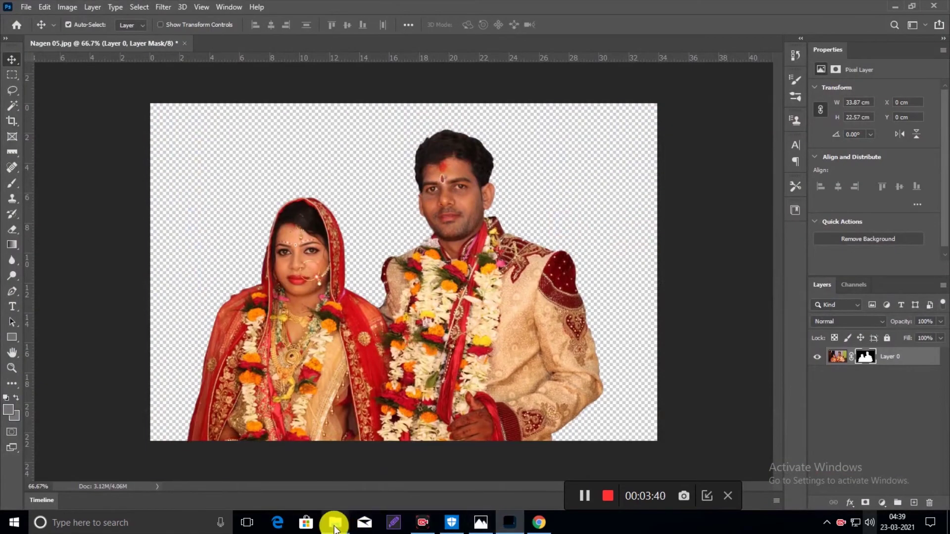
mouse_move(335, 527)
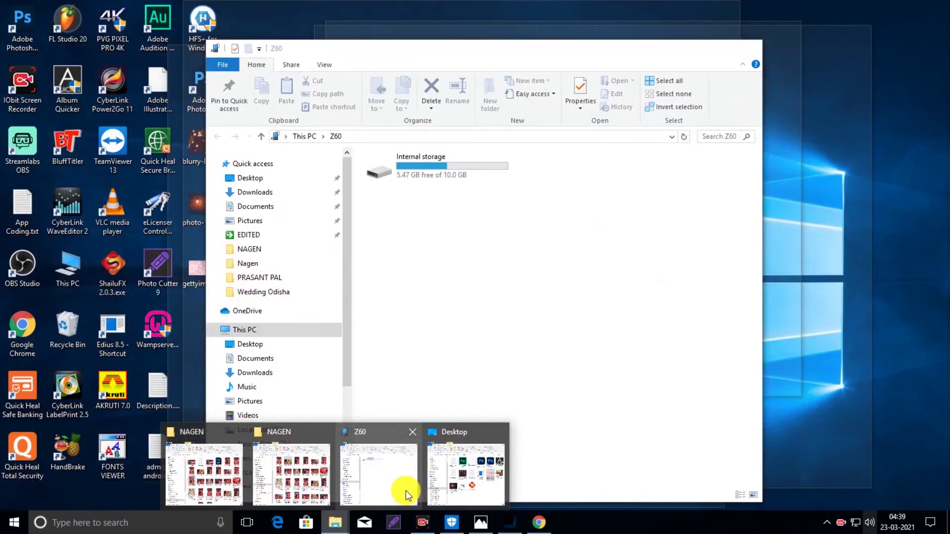
left_click(450, 475)
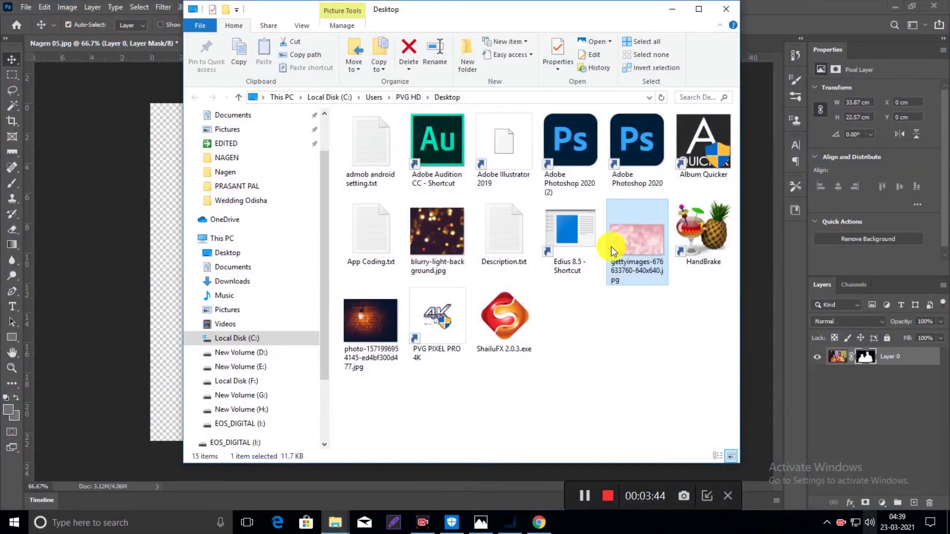
left_click_drag(142, 331, 142, 330)
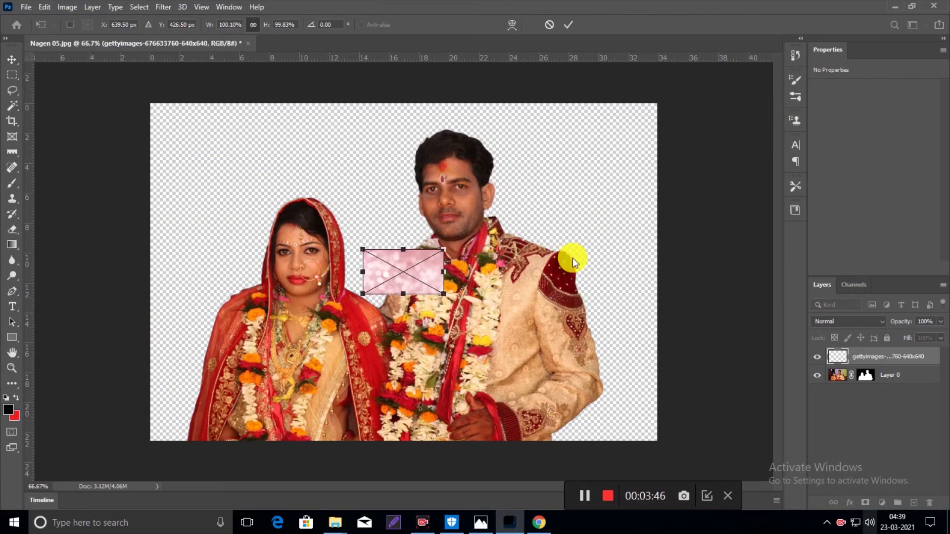
Step: Enlarge the placed bokeh image to about 45.85 × 24.32 cm, covering the whole canvas, and move its layer below Layer 0
left_click_drag(445, 251, 746, 89)
left_click_drag(756, 78, 746, 91)
left_click(567, 23)
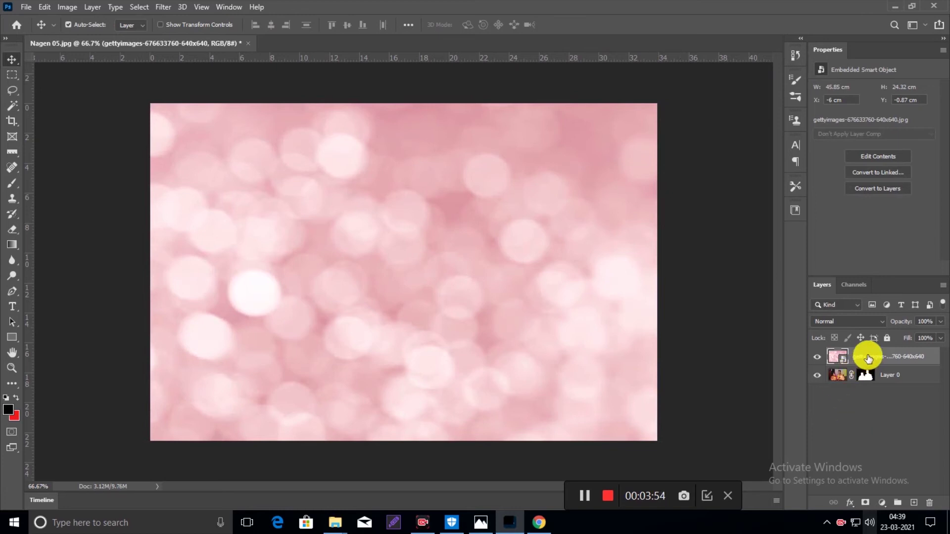
left_click_drag(868, 359, 874, 379)
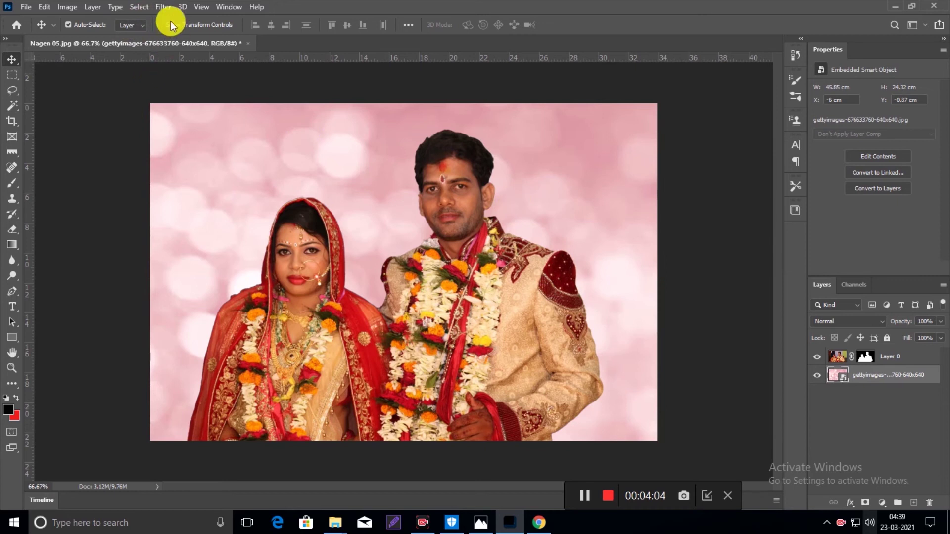
Step: Apply a Gaussian Blur with a radius of 3.0 pixels to the bokeh background layer
left_click(139, 6)
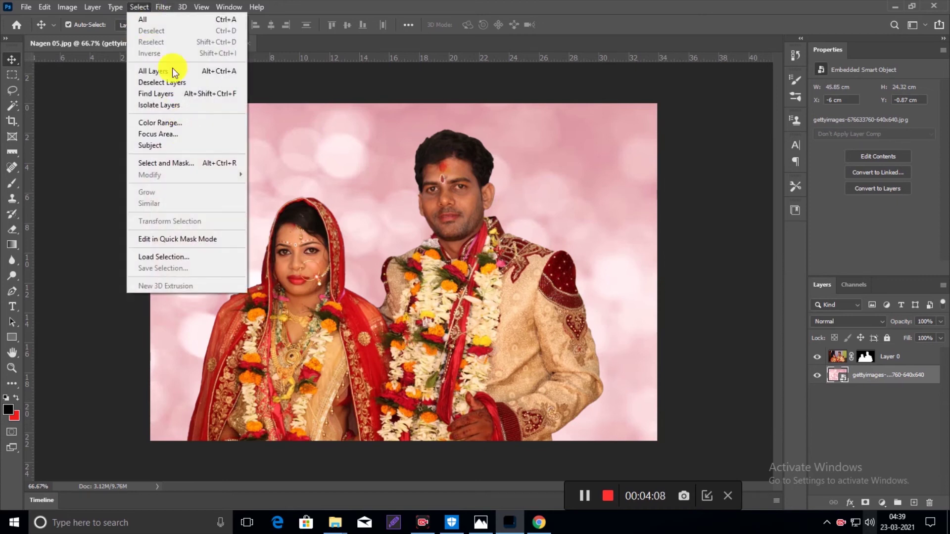
mouse_move(159, 8)
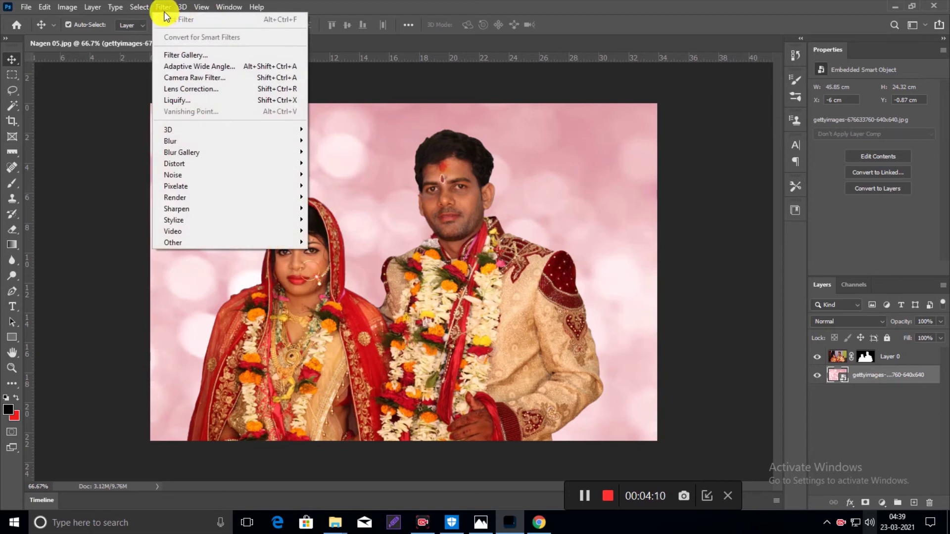
mouse_move(206, 140)
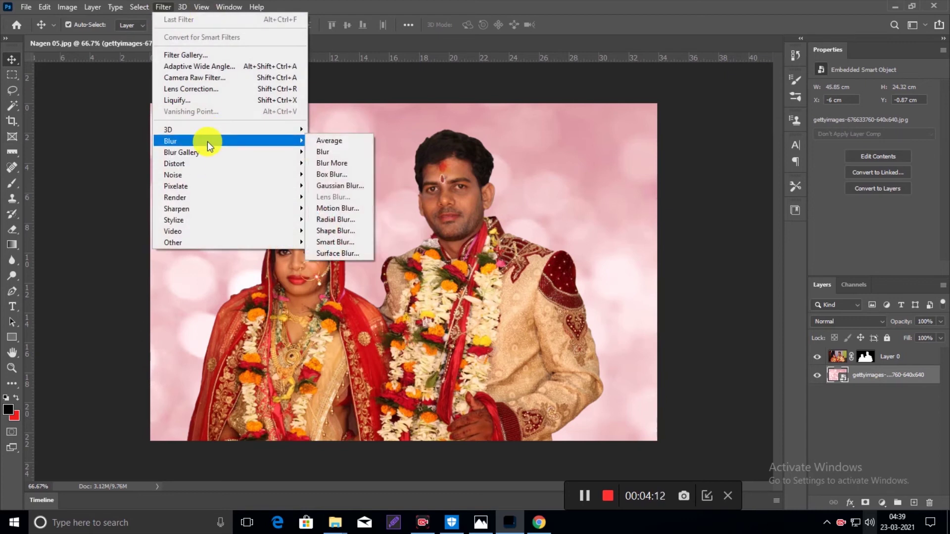
left_click(340, 184)
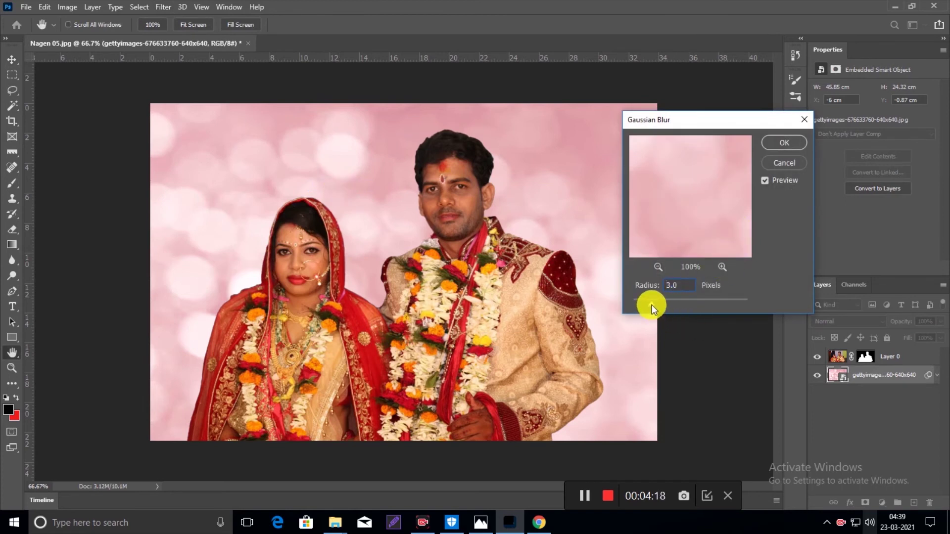
left_click(784, 142)
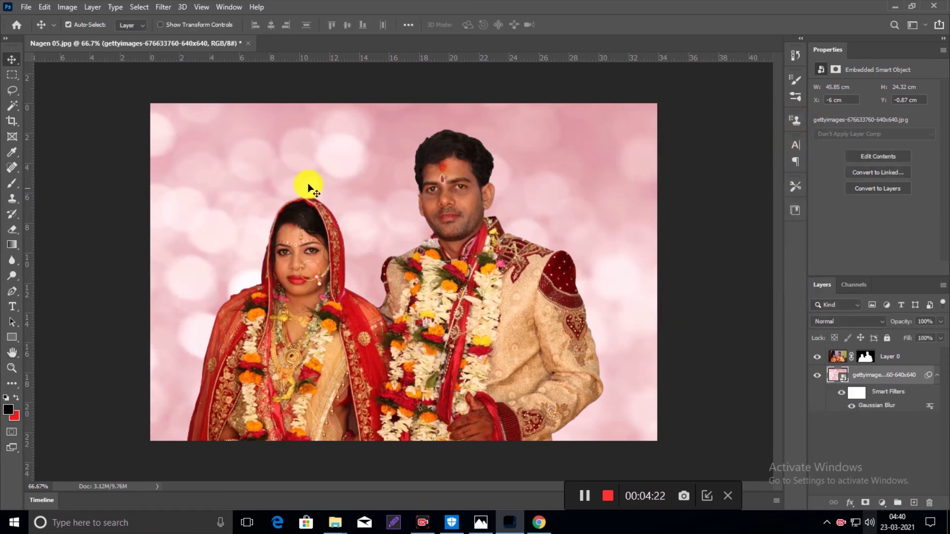
Step: Save a copy of the composite on the computer as a JPEG named Nagen 05new.jpg in the NAGEN folder, at maximum quality 12
left_click(25, 7)
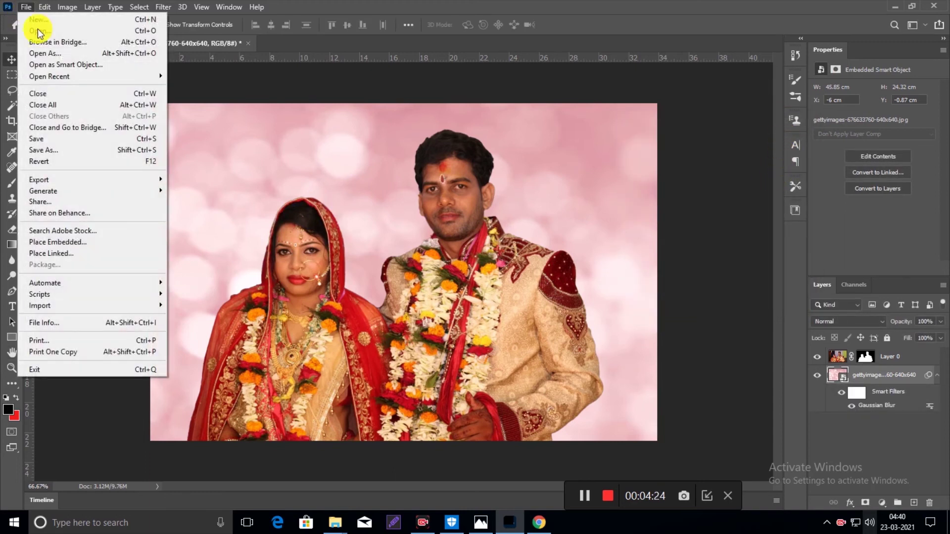
left_click(76, 148)
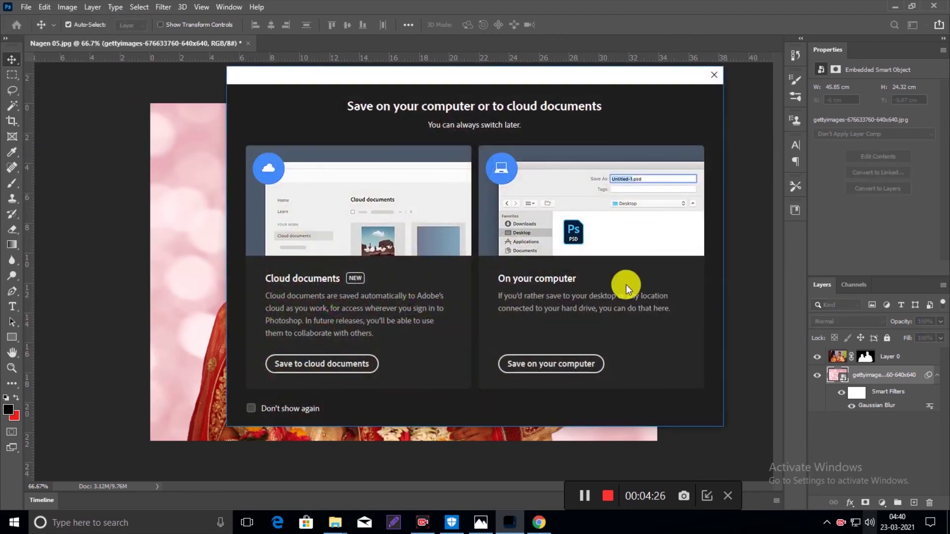
left_click(538, 367)
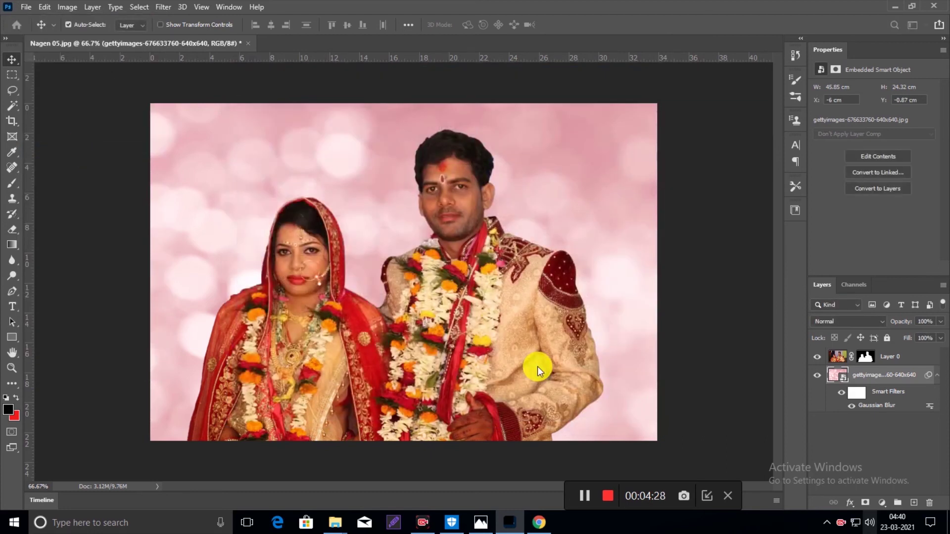
left_click(163, 258)
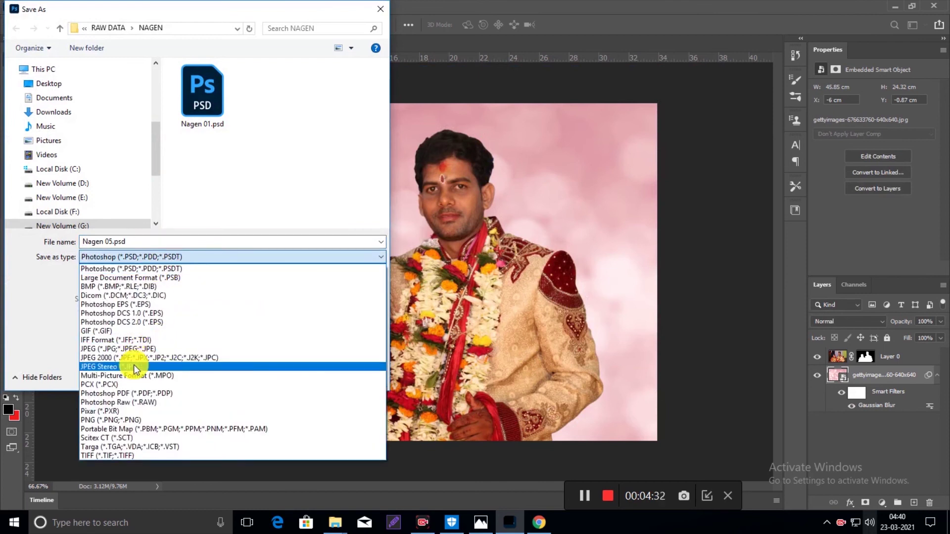
left_click(124, 350)
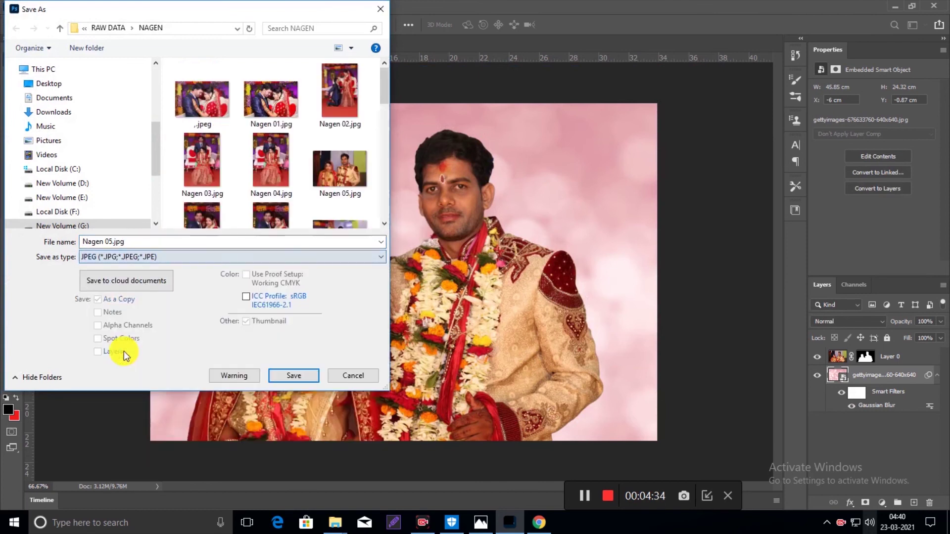
triple_click(107, 241)
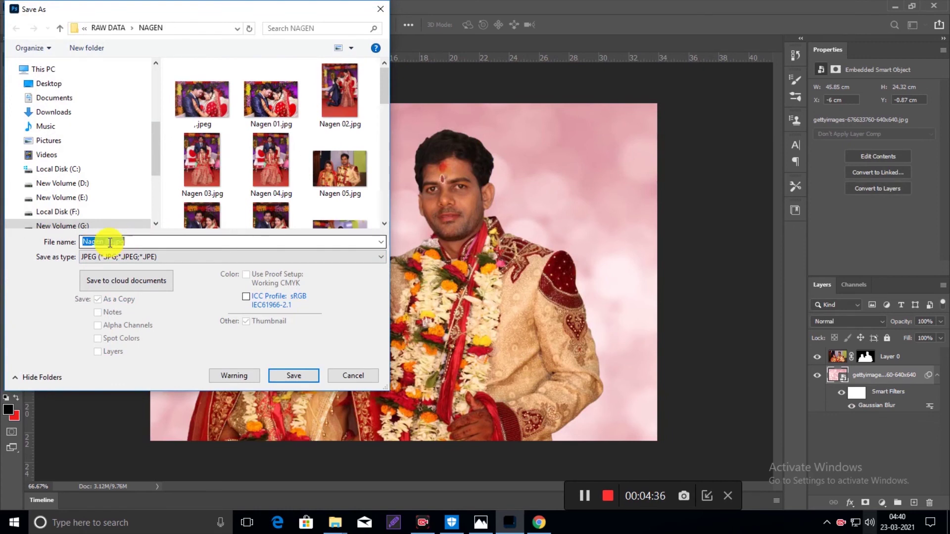
left_click(113, 241)
type("new")
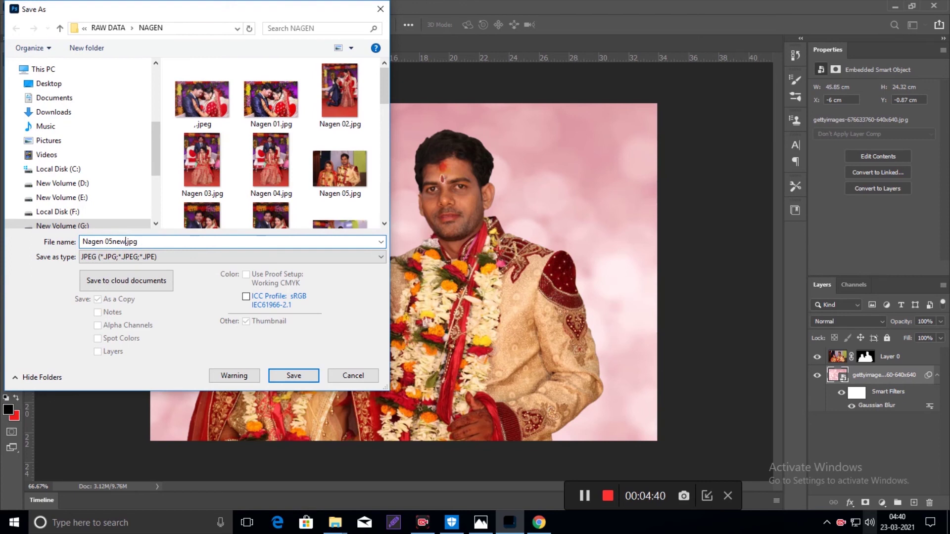
left_click(303, 375)
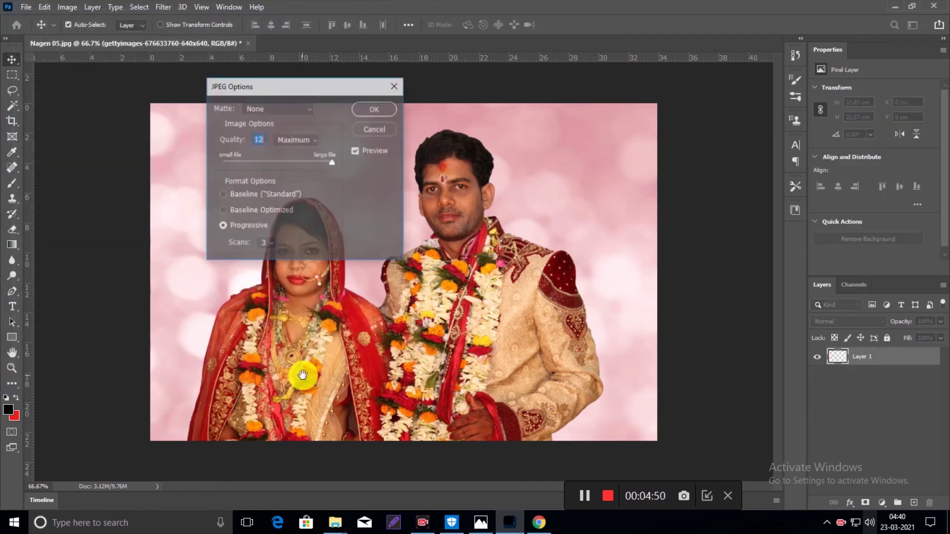
left_click(385, 109)
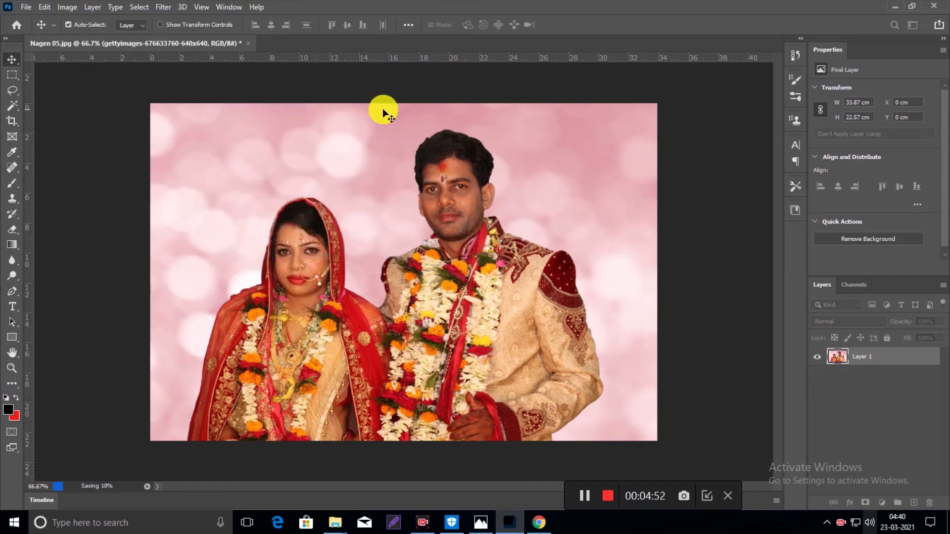